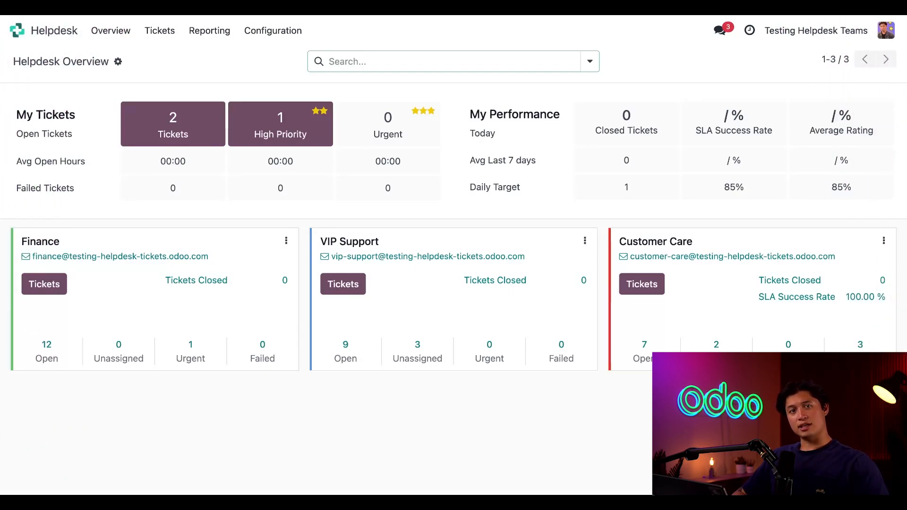
# Open the Finance team's new duplicate payment ticket, set its priority to three stars and add the Invoices tag.
pyautogui.click(43, 284)
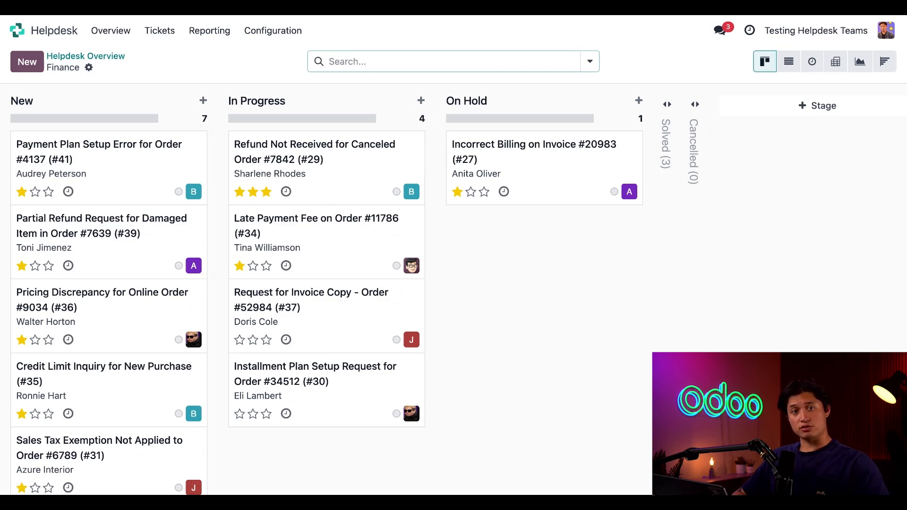
pyautogui.scroll(-4, 217, 311)
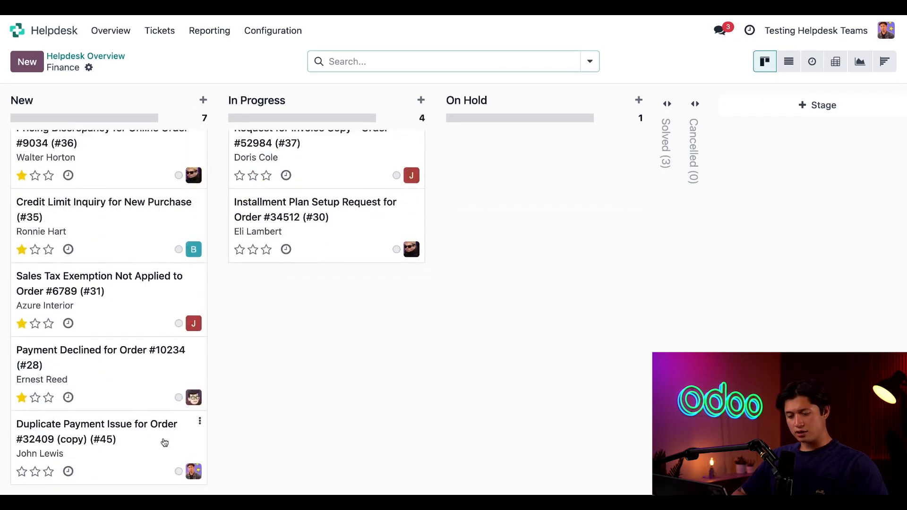
pyautogui.click(163, 442)
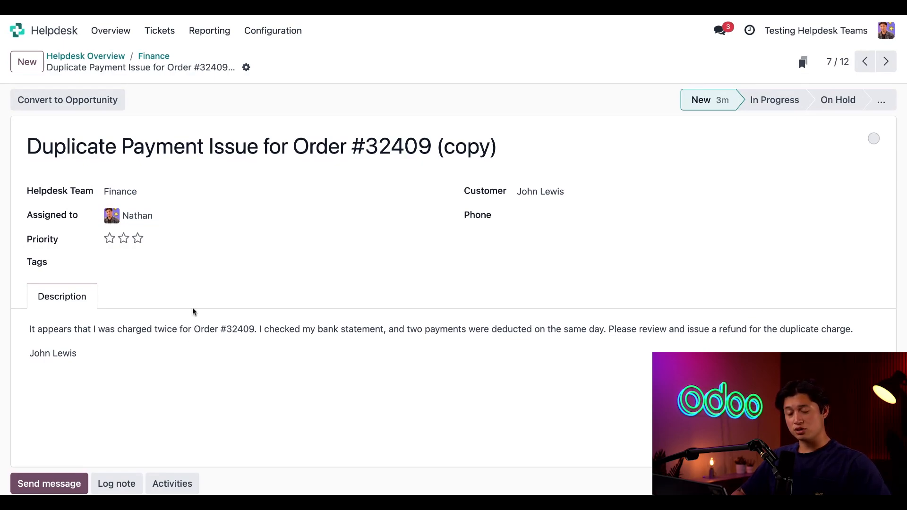
pyautogui.click(137, 238)
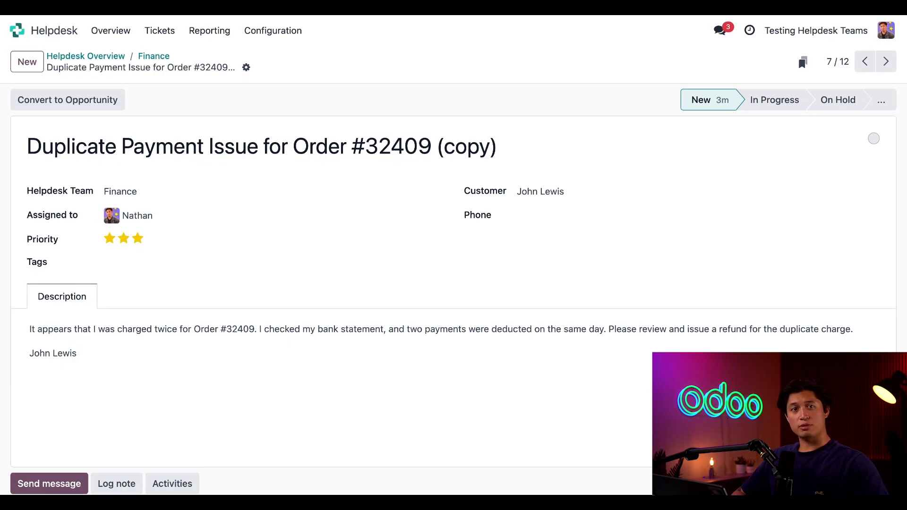
pyautogui.click(152, 263)
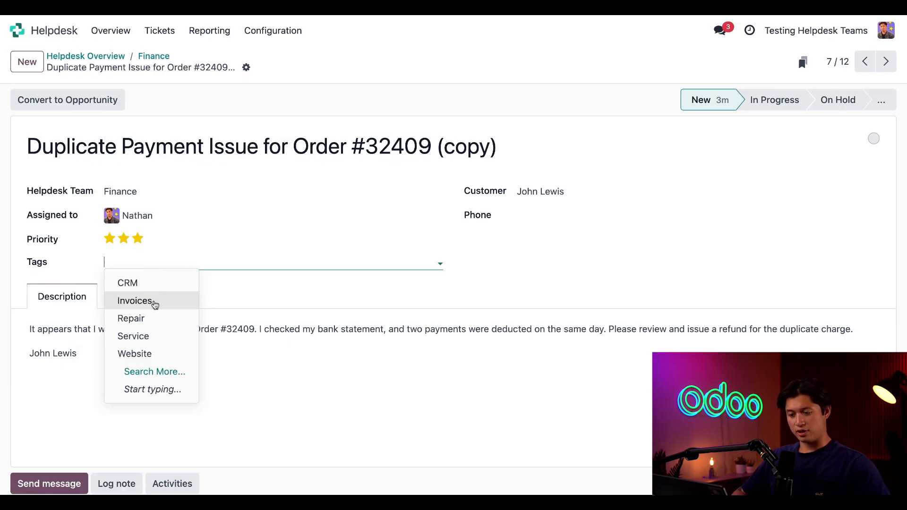
pyautogui.click(155, 305)
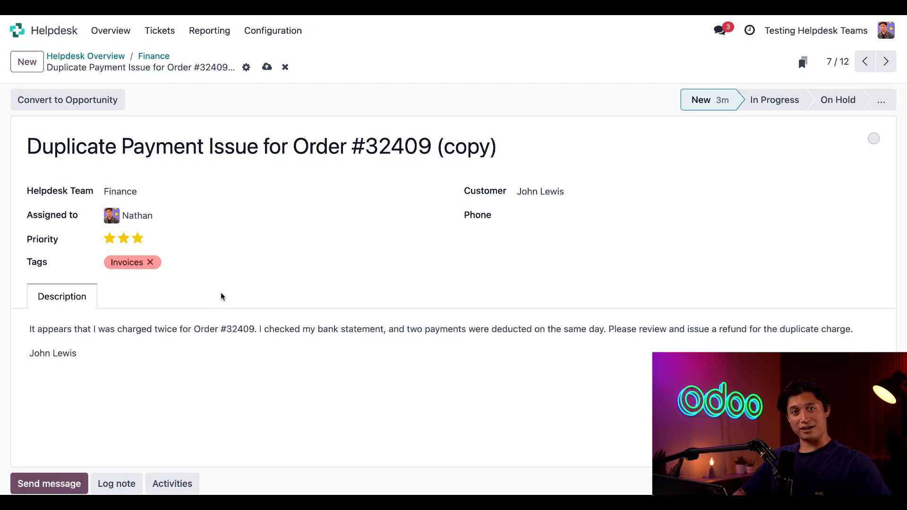
# Convert the two-star ticket about cabinet customization features into an opportunity linked to the existing customer, with the Custom Orders sales team and a salesperson assigned.
pyautogui.click(159, 31)
pyautogui.click(174, 74)
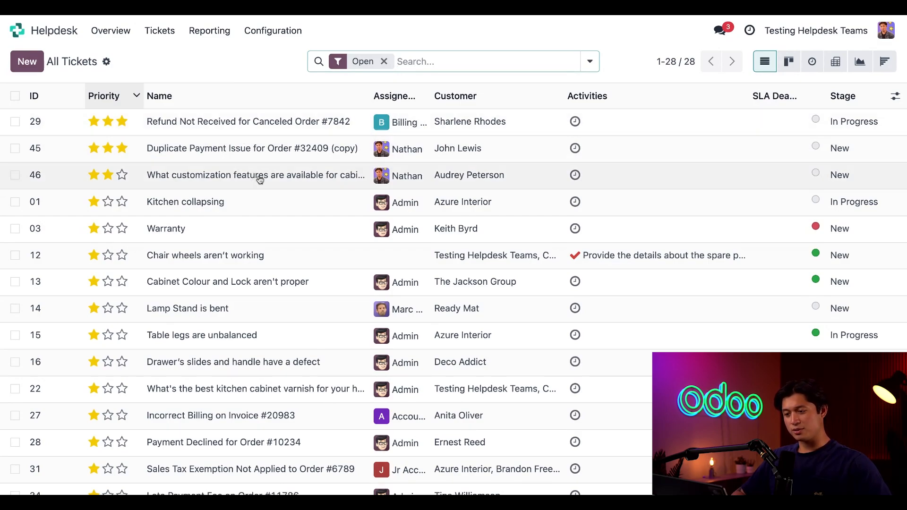
pyautogui.click(259, 179)
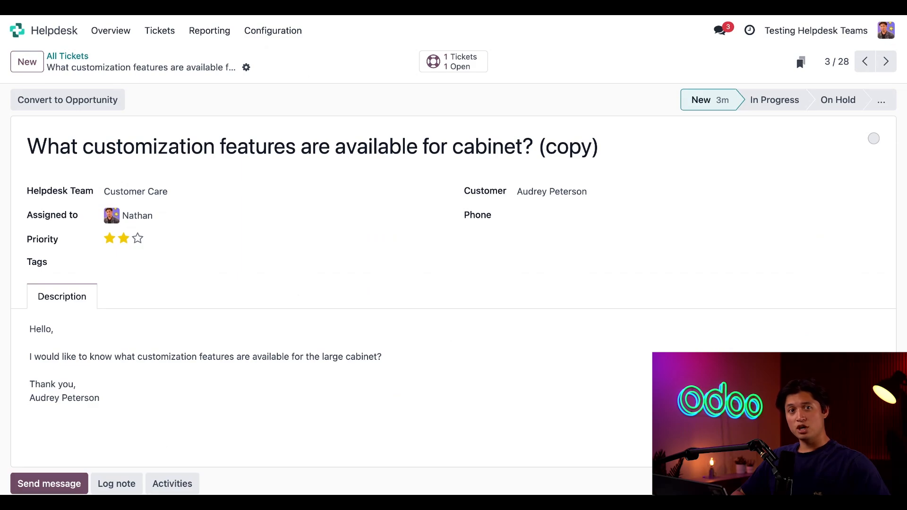
pyautogui.click(98, 109)
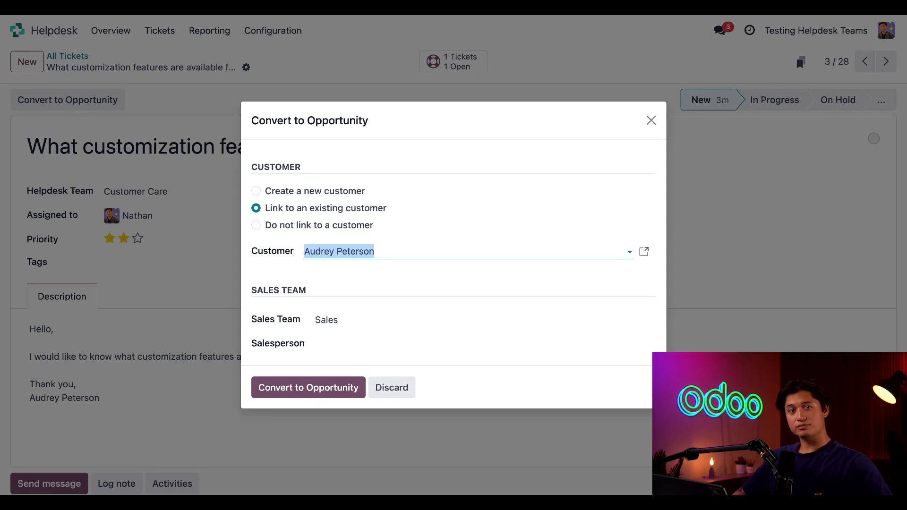
pyautogui.click(377, 321)
pyautogui.click(369, 361)
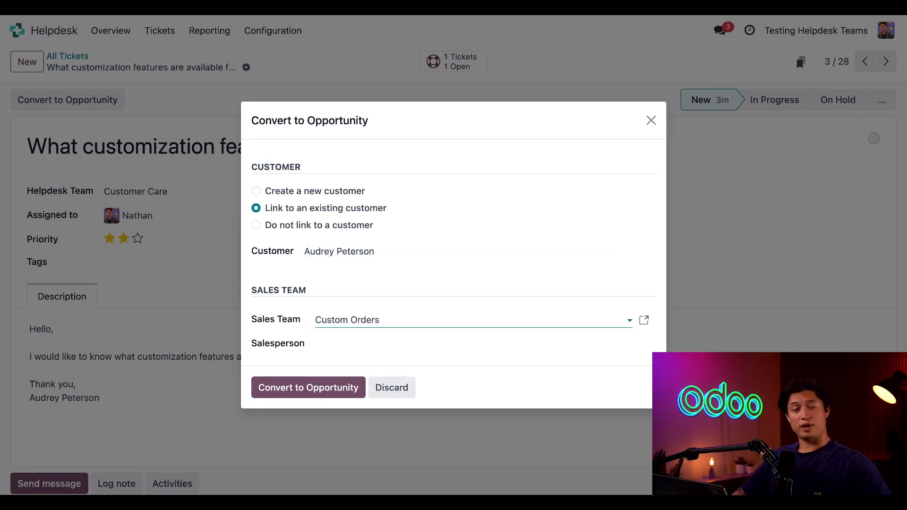
pyautogui.click(385, 344)
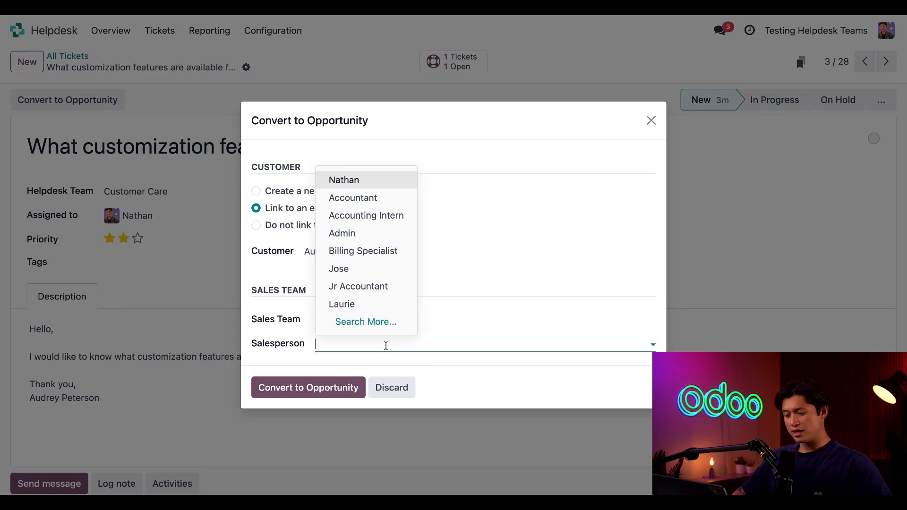
pyautogui.click(365, 311)
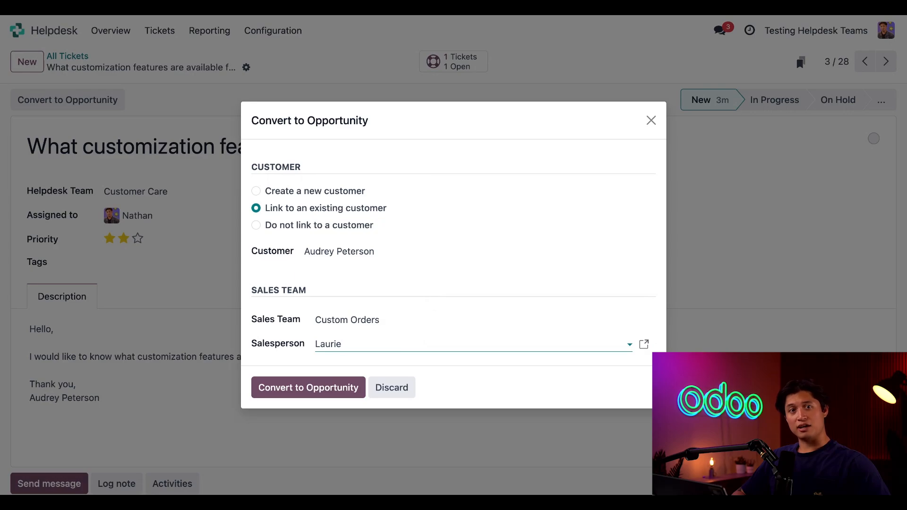
pyautogui.click(318, 395)
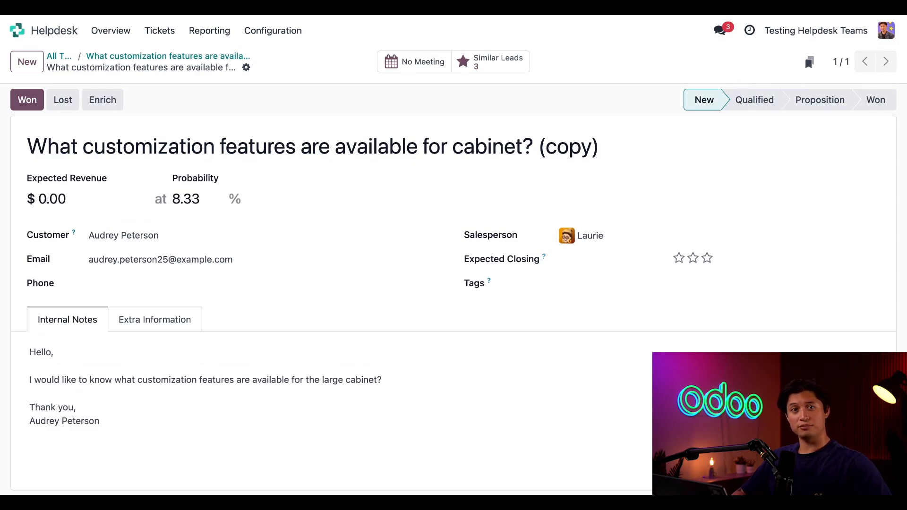
# Review the new opportunity's details and message history, and return to the original ticket.
pyautogui.scroll(-5, 291, 402)
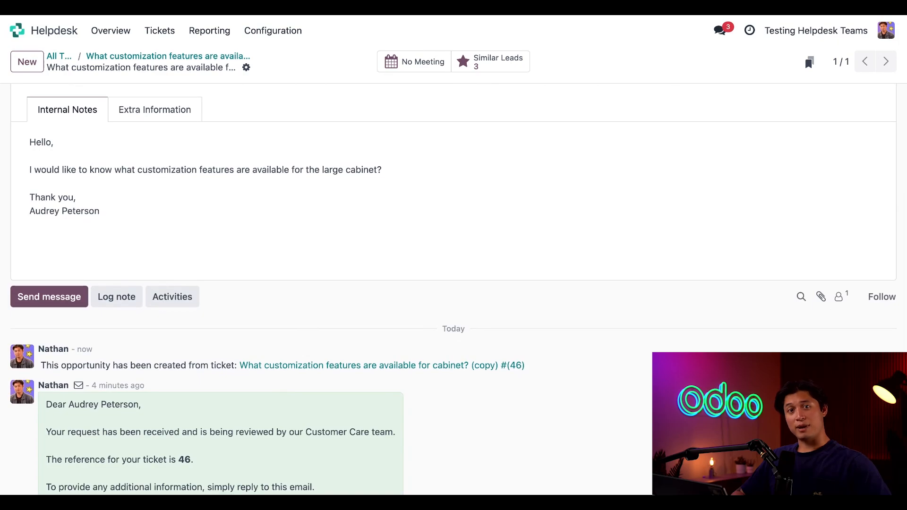
pyautogui.scroll(5, 220, 81)
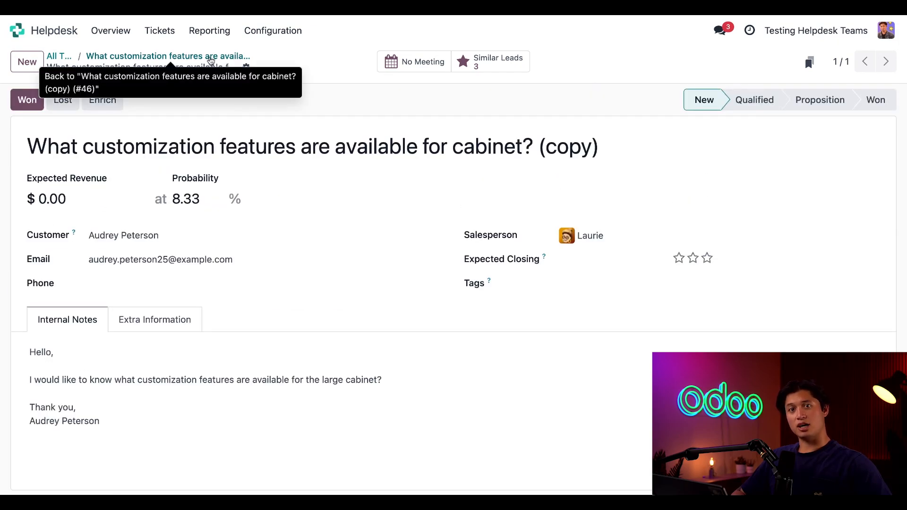
pyautogui.click(211, 57)
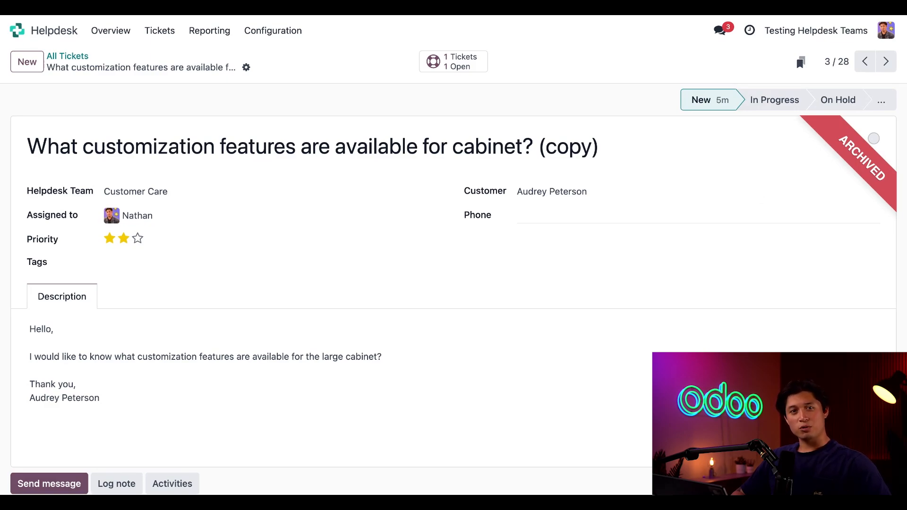
# From all tickets, open the one about a refund not received for a canceled order and move it through On Hold to Solved.
pyautogui.click(159, 30)
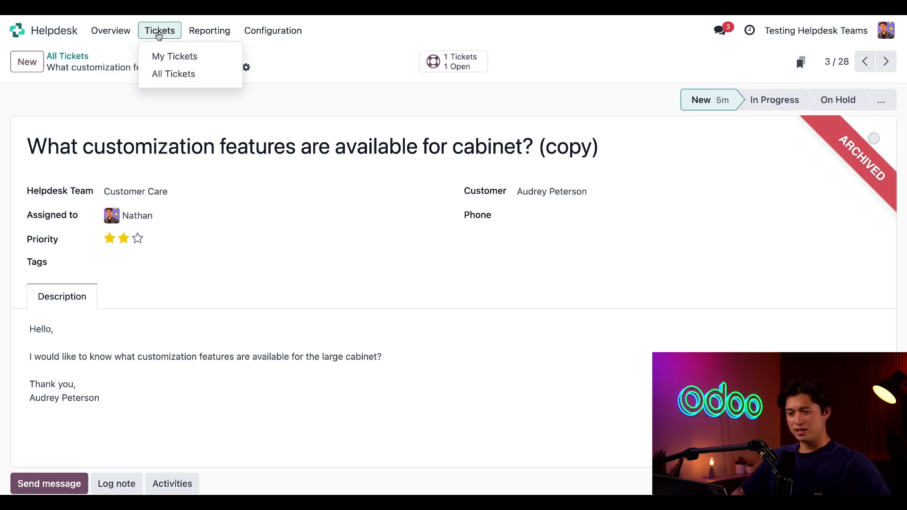
pyautogui.click(177, 74)
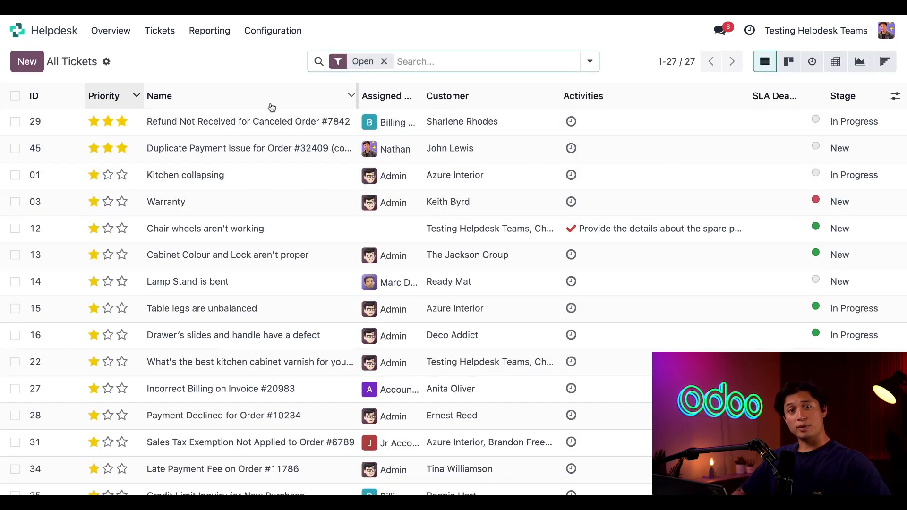
pyautogui.click(258, 131)
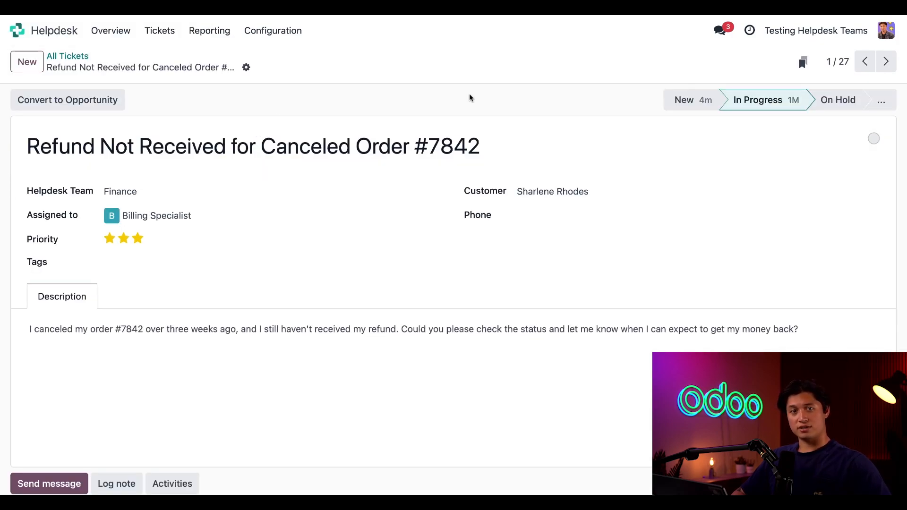
pyautogui.click(828, 108)
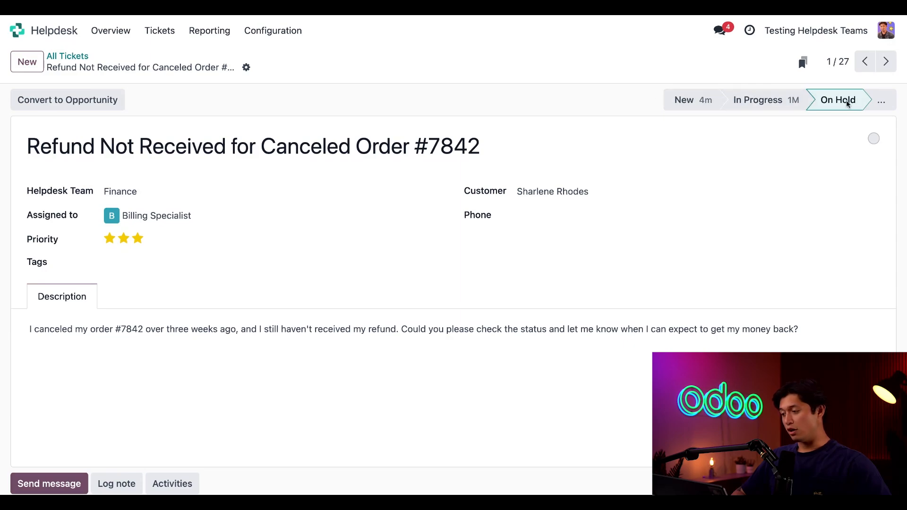
pyautogui.click(881, 101)
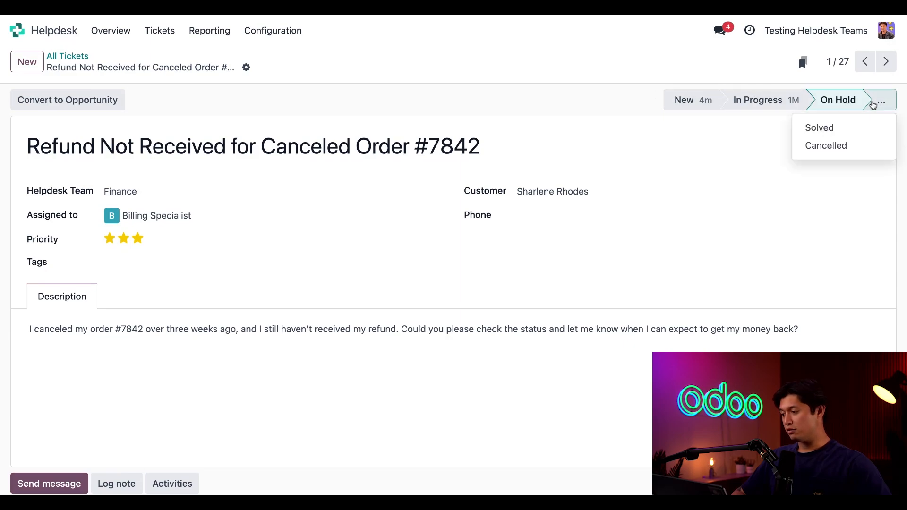
pyautogui.click(828, 128)
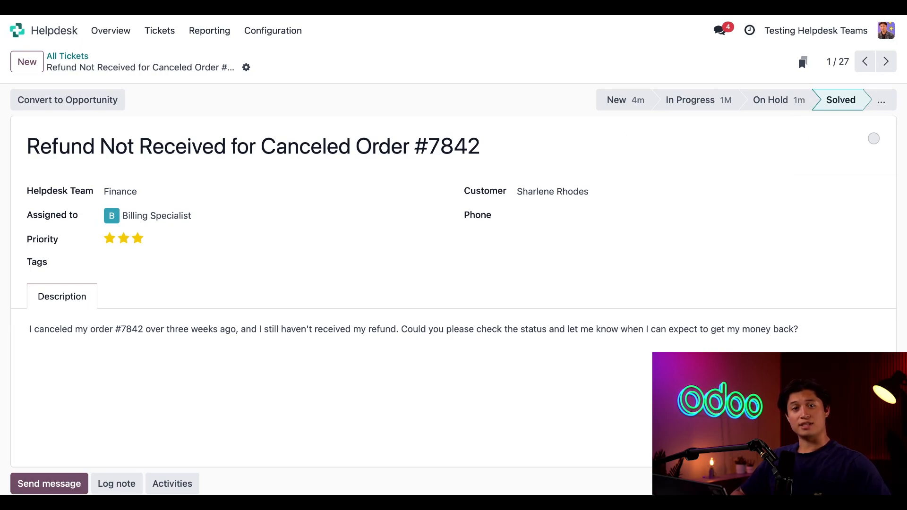
# Enable Closure by Customers in the Finance helpdesk team's self-service settings.
pyautogui.click(288, 32)
pyautogui.click(300, 62)
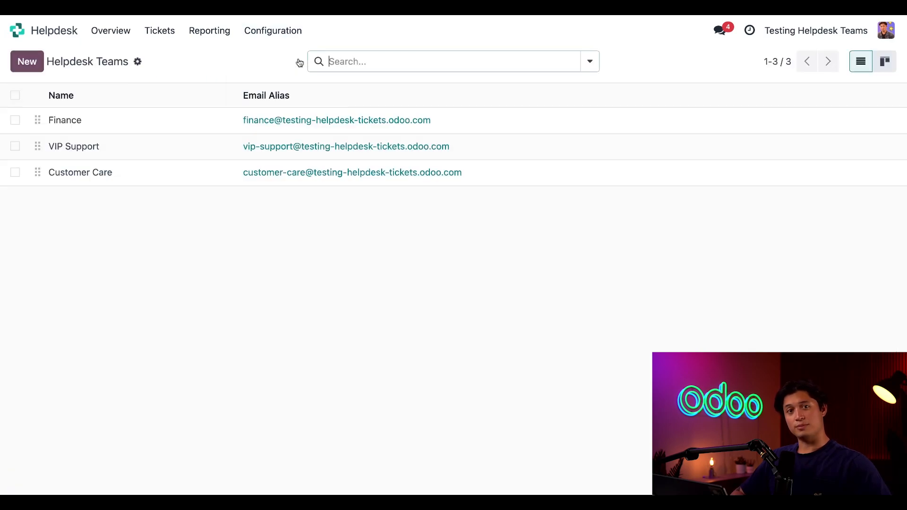
pyautogui.click(150, 126)
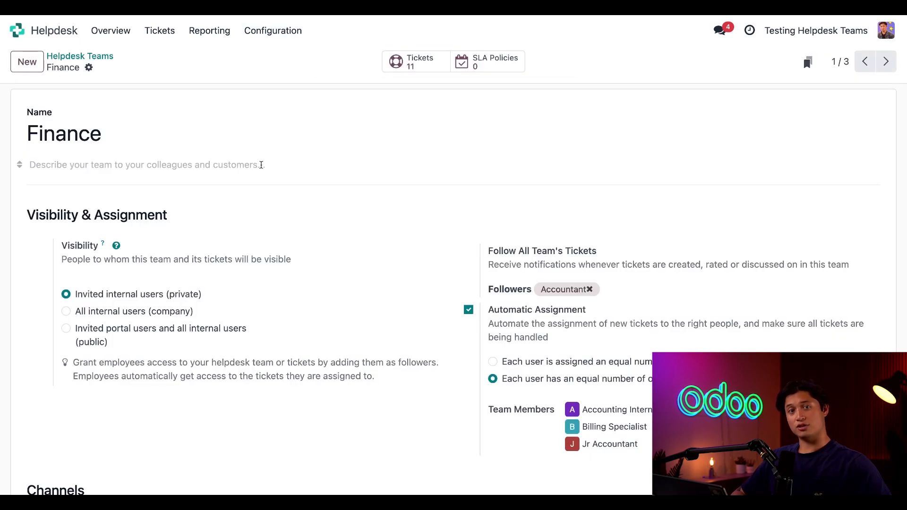
pyautogui.scroll(-15, 325, 246)
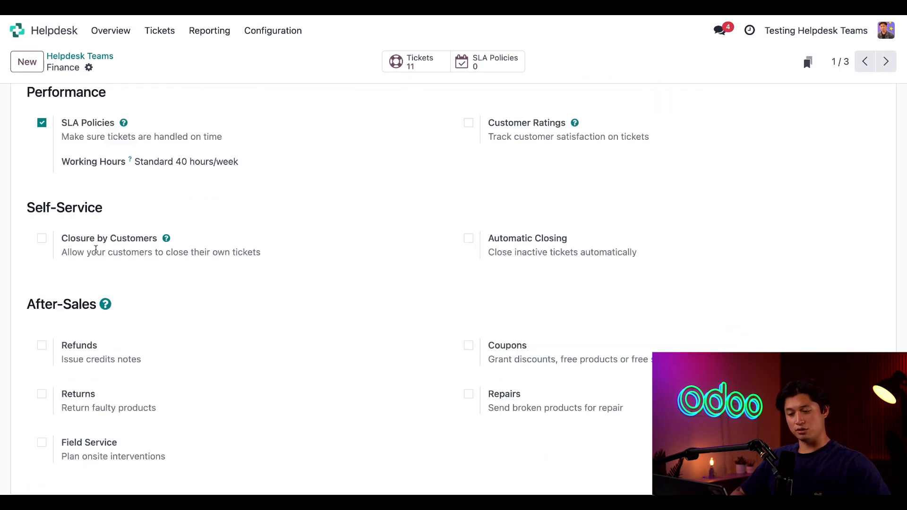
pyautogui.click(47, 240)
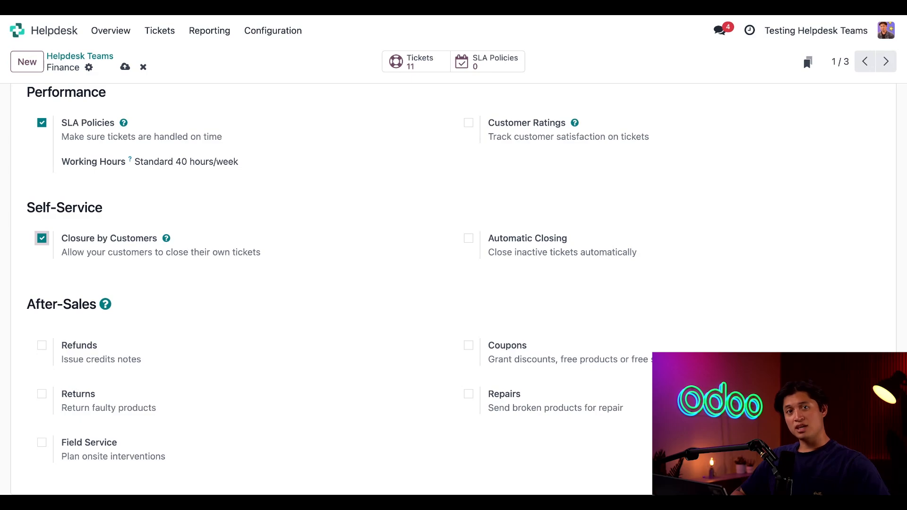
# Enable Automatic Closing for the Finance team and set it to 10 days of inactivity.
pyautogui.click(468, 239)
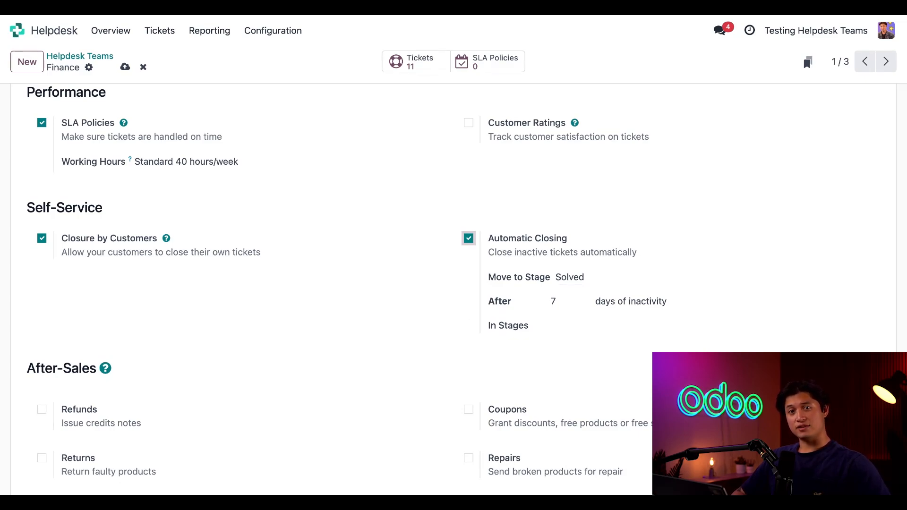
pyautogui.doubleClick(570, 298)
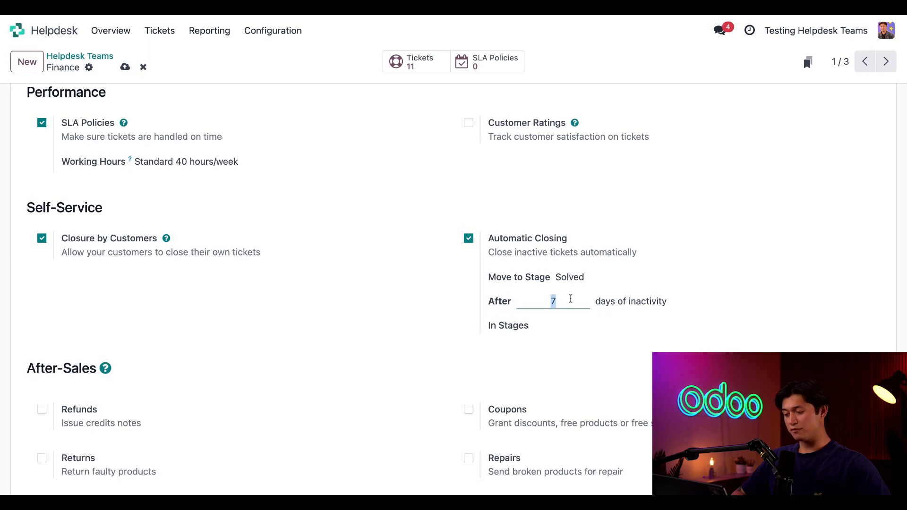
pyautogui.write('10')
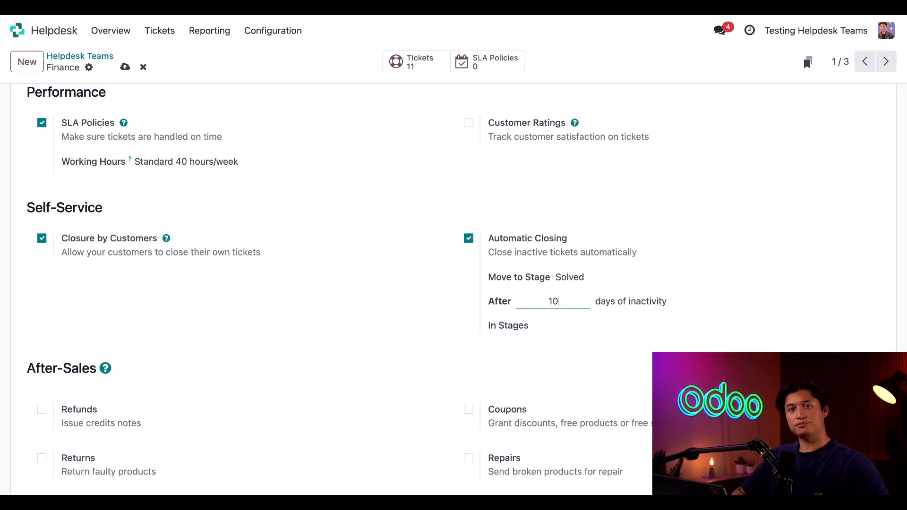